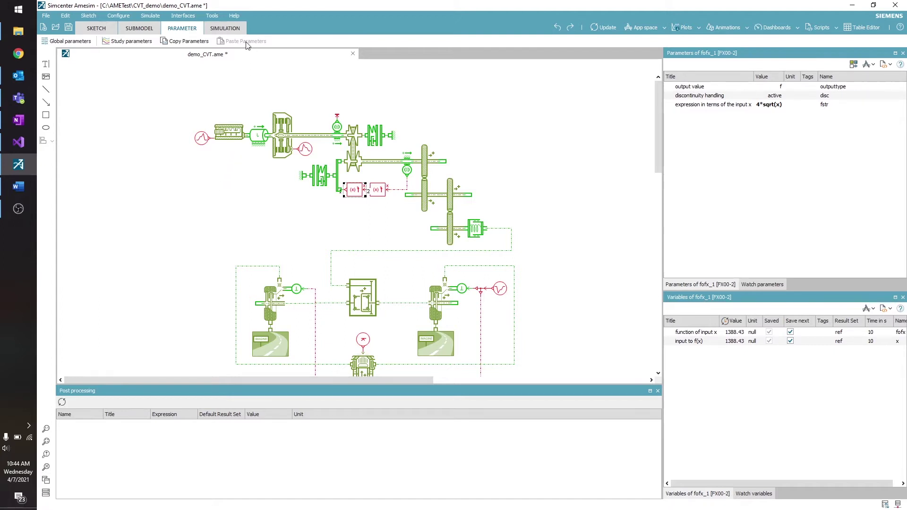
Search the demo models for 'cvt' and preview the CVT_regulation_powertrain demo.
click(235, 16)
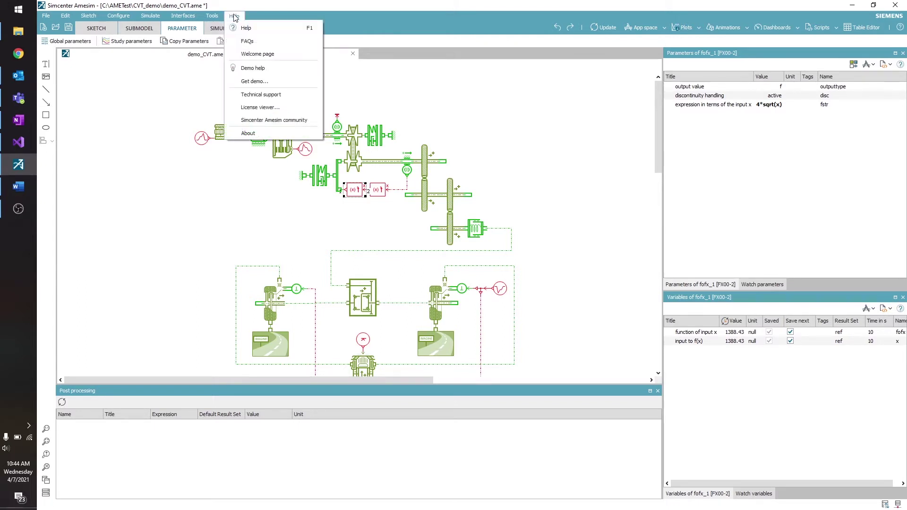
click(259, 85)
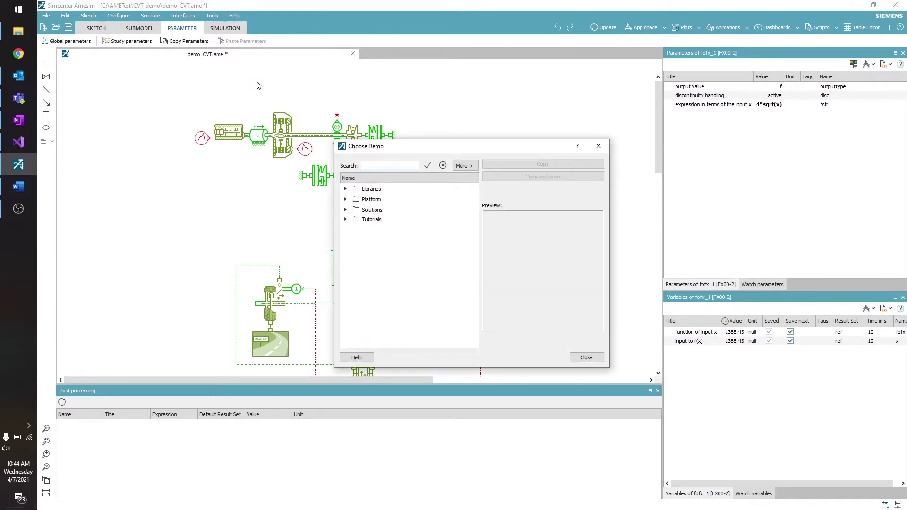
text(cvt)
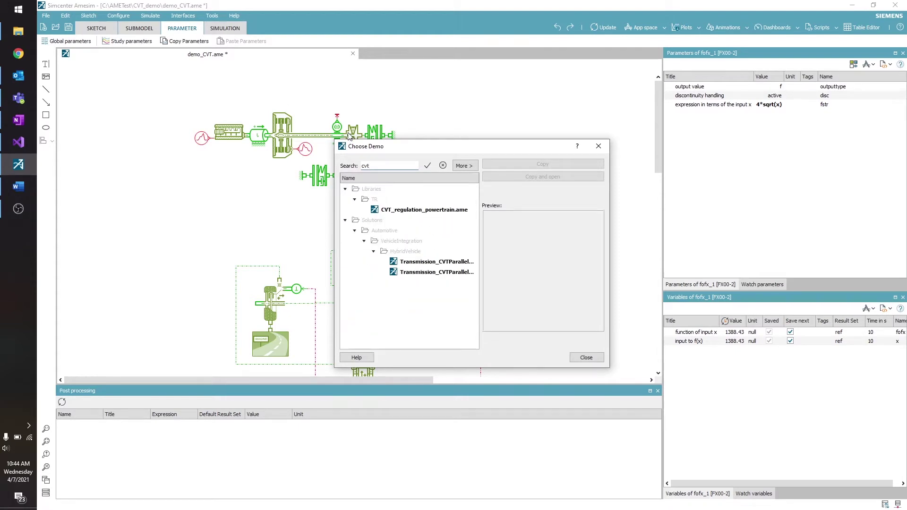
click(421, 214)
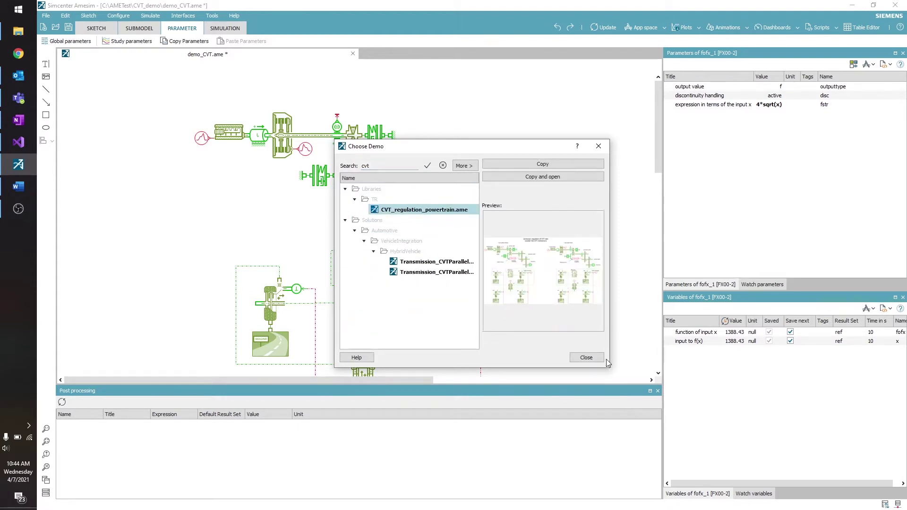
click(587, 358)
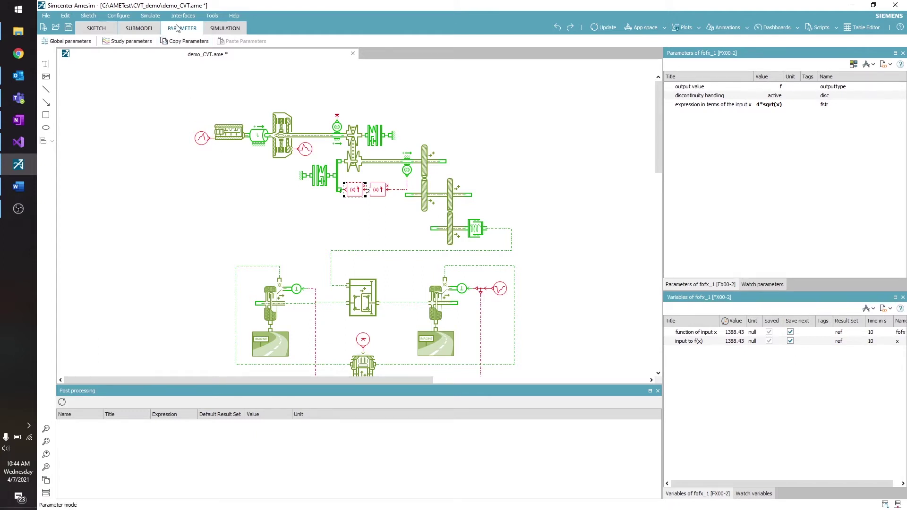
Put the fofx_1 expression (default 4*sqrt(x)) into the Study Manager's Input parameters table.
click(123, 42)
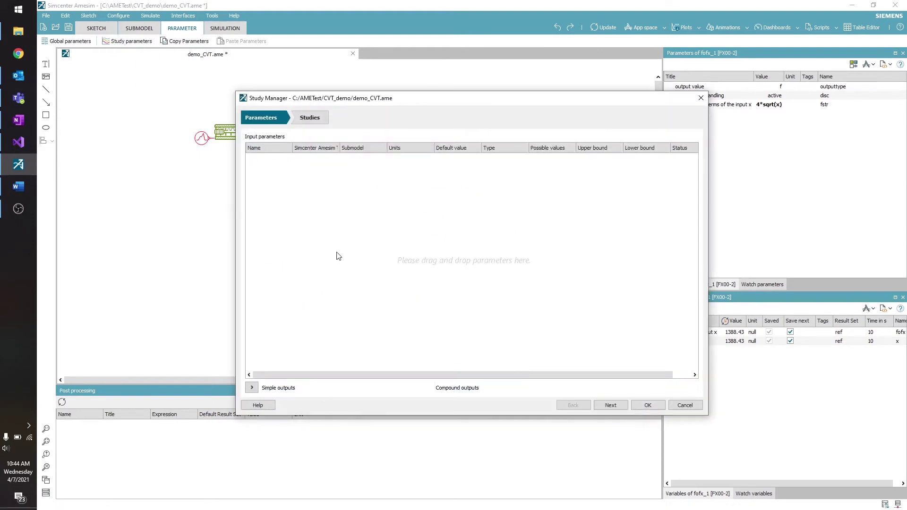
mouse_move(451, 99)
mouse_down()
mouse_move(427, 128)
mouse_move(316, 168)
mouse_up()
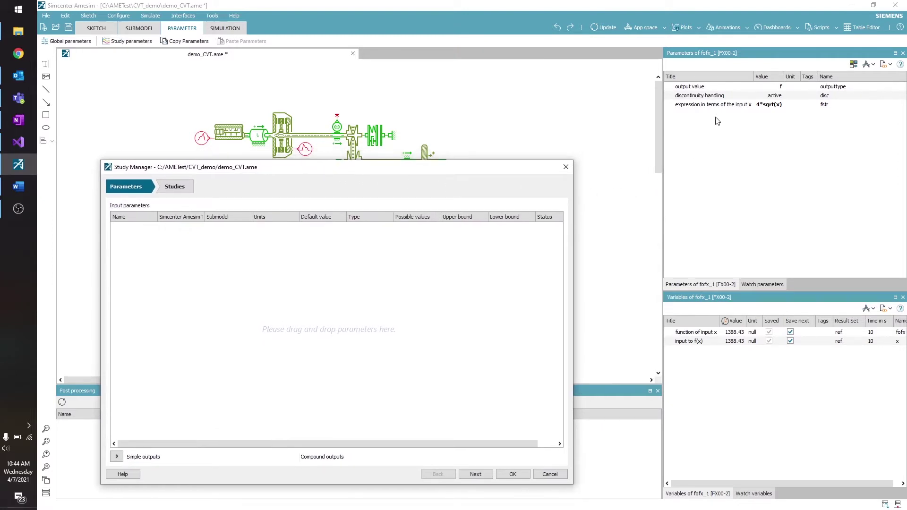
drag(537, 169, 523, 260)
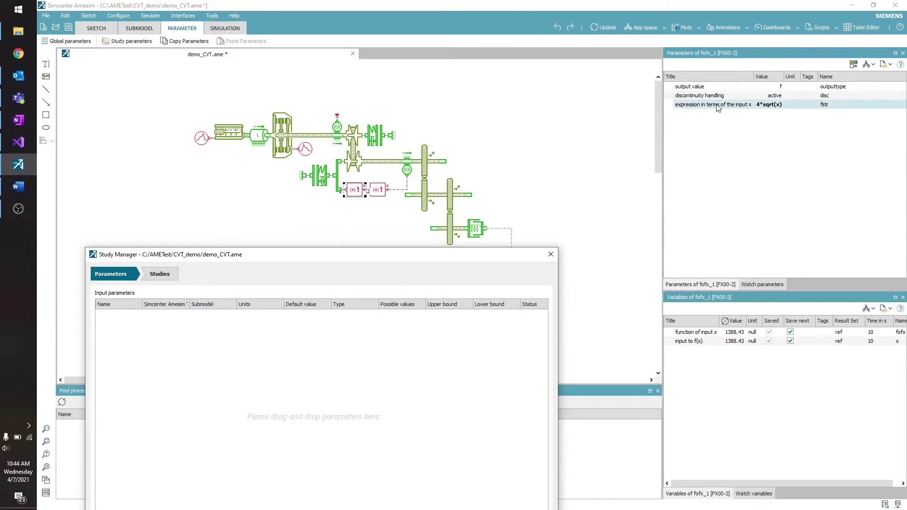
drag(717, 106, 337, 348)
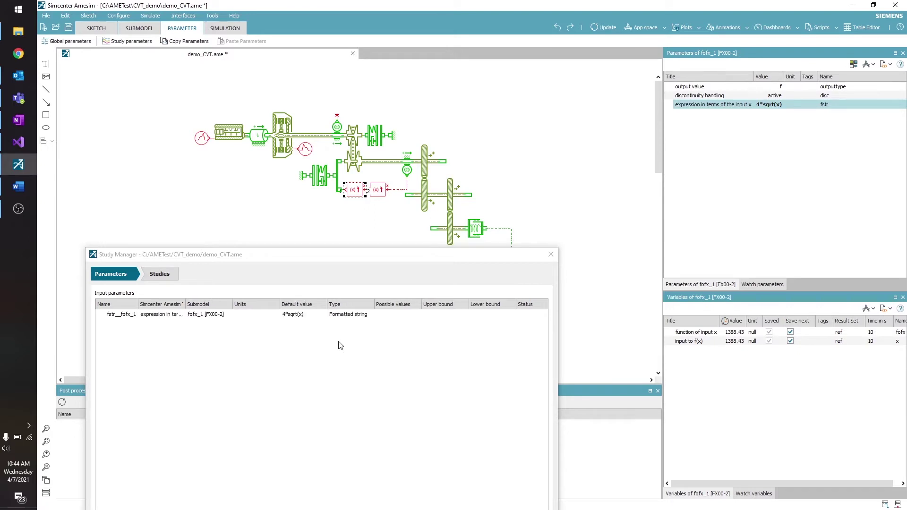
drag(316, 261, 373, 111)
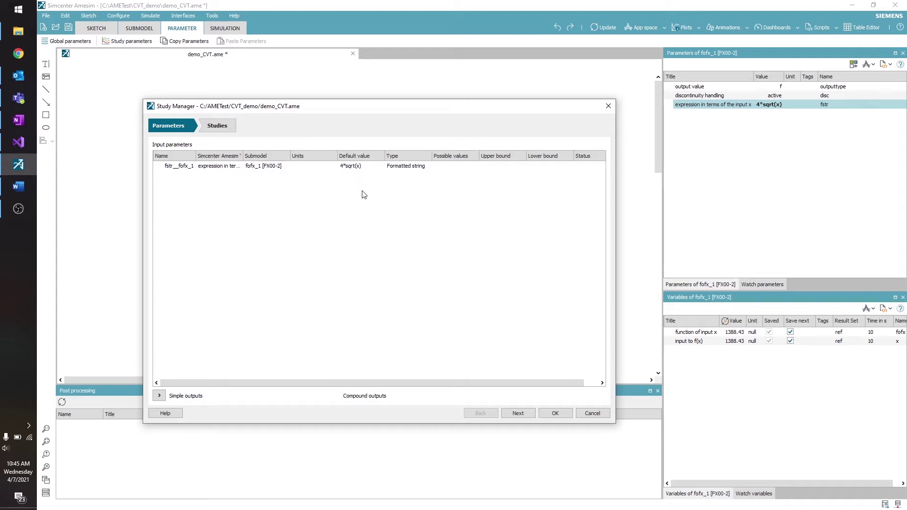
On the Studies tab, add Set 2 to Default_Batch with the fofx_1 expression 0.01*x.
click(224, 130)
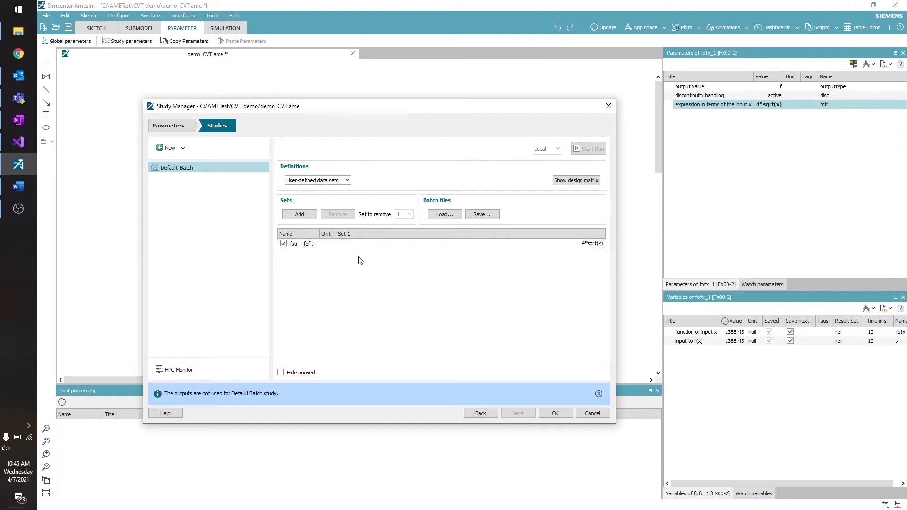
click(300, 214)
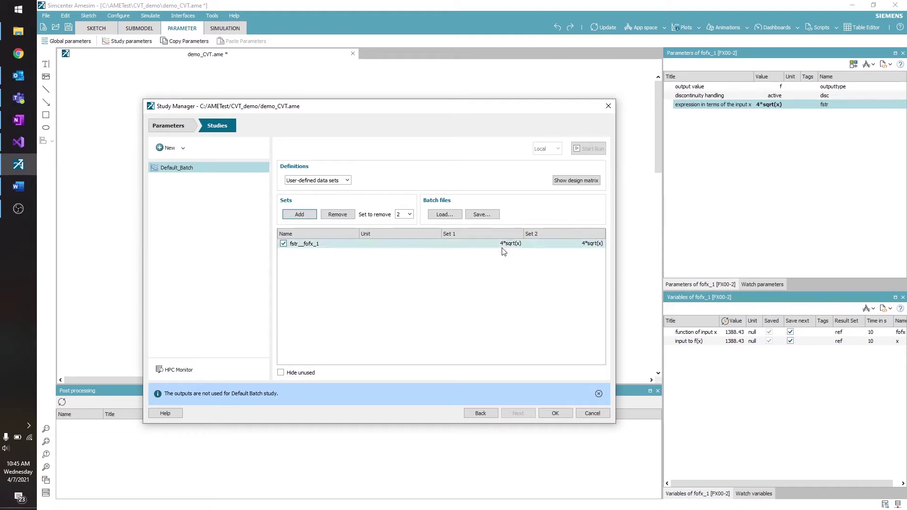
double_click(590, 249)
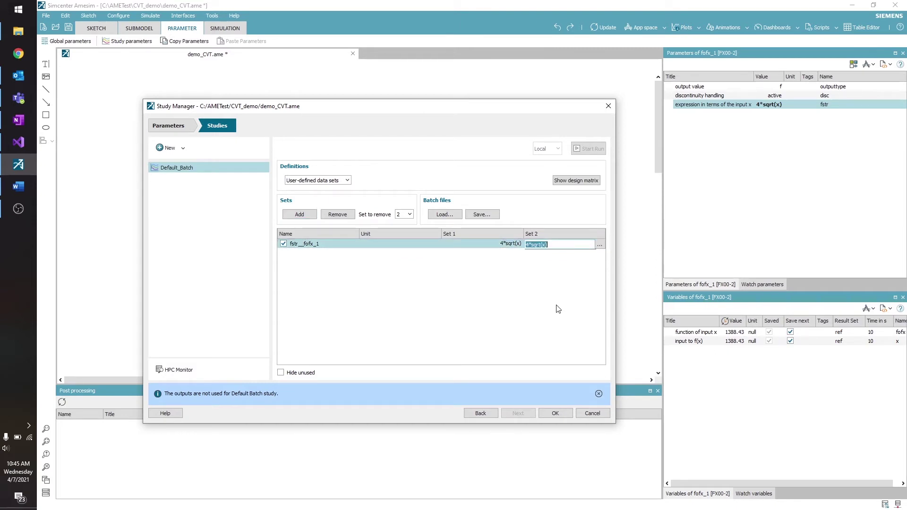
text(0.01*x)
key(Return)
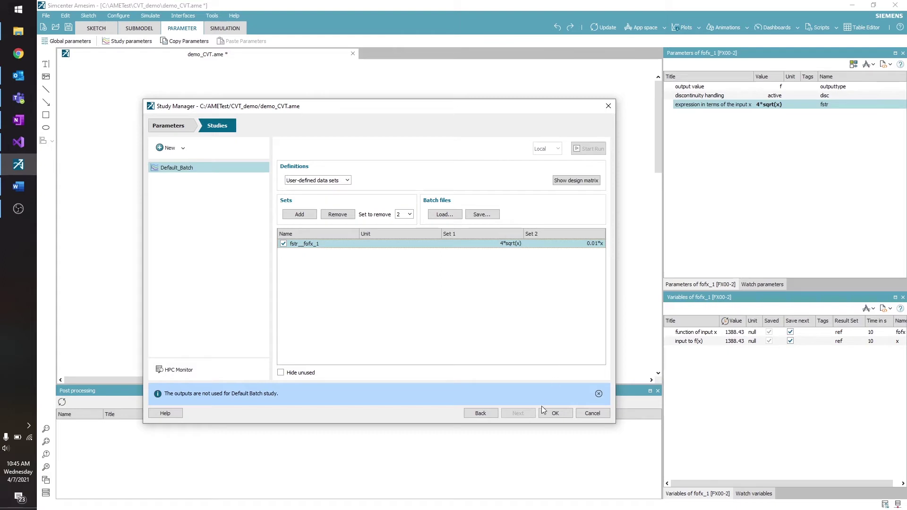
Apply the study, switch to Simulation mode and set the run type to Batch.
click(556, 413)
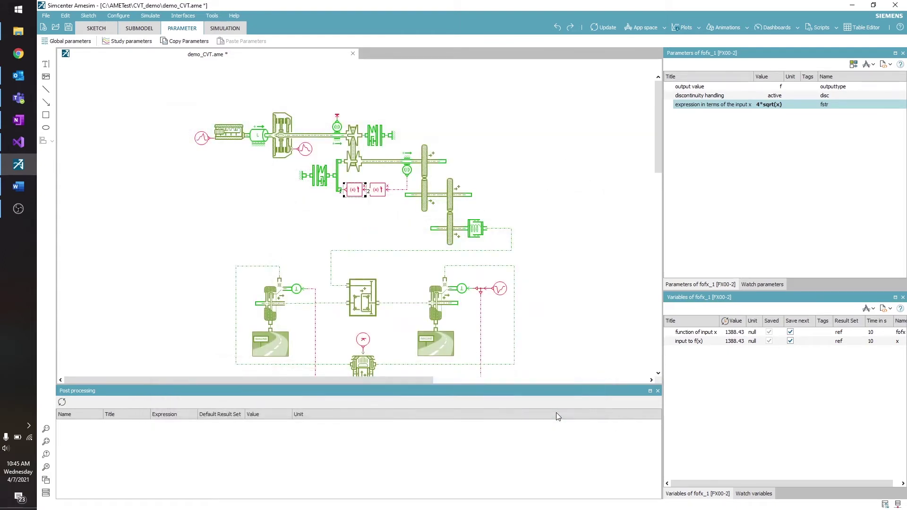
click(231, 29)
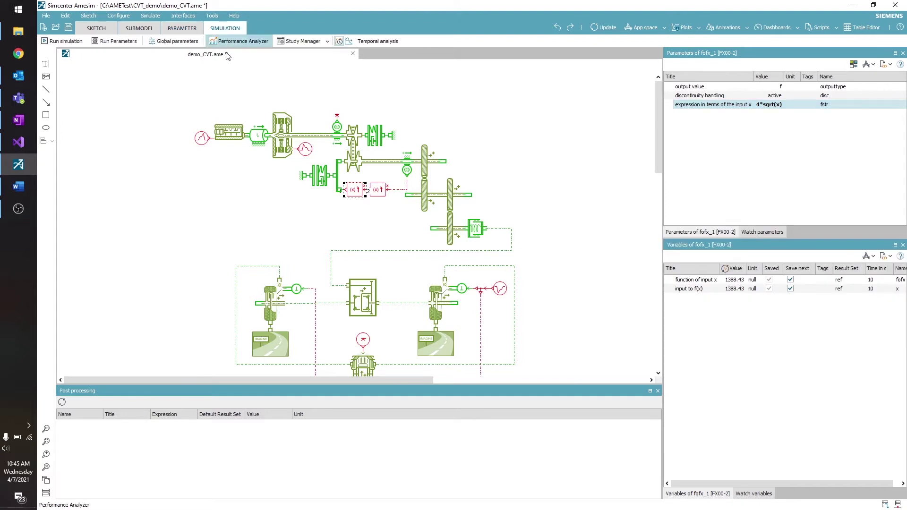
click(115, 41)
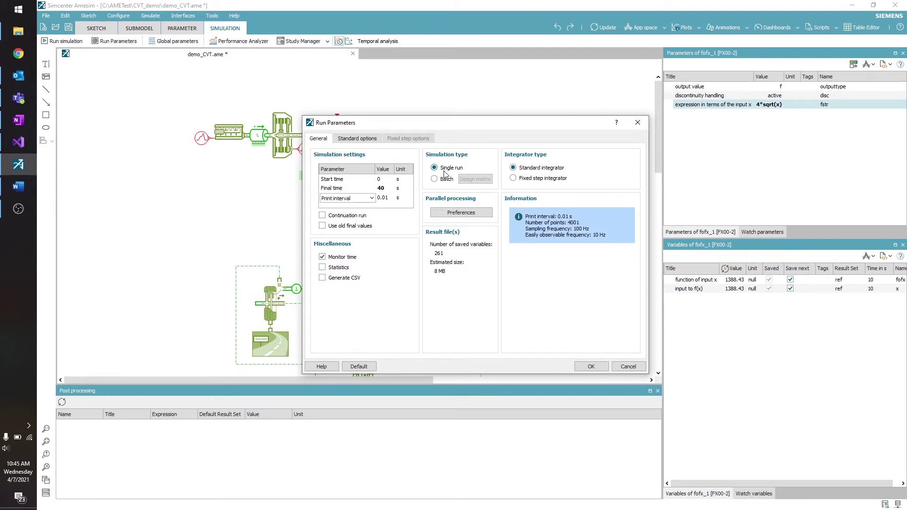
click(445, 182)
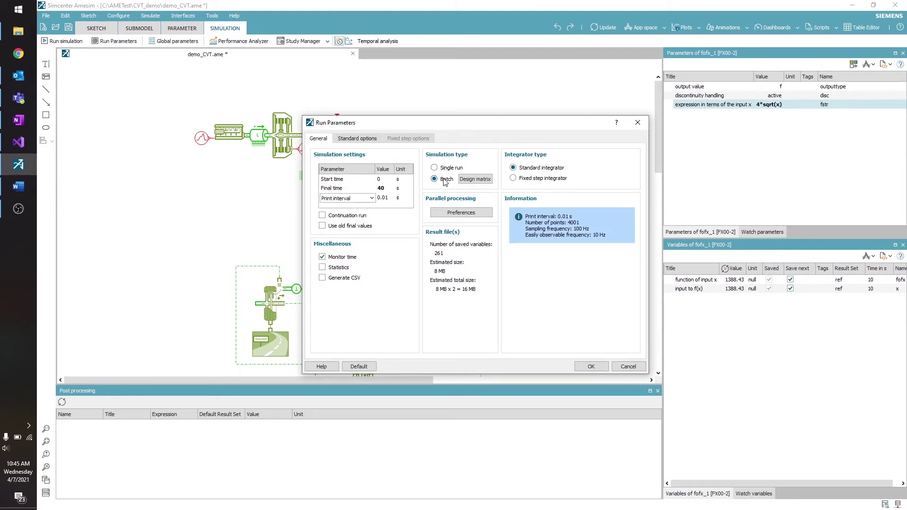
Enable both Run 1 (4*sqrt(x)) and Run 2 (0.01*x) in the design matrix and save.
click(476, 179)
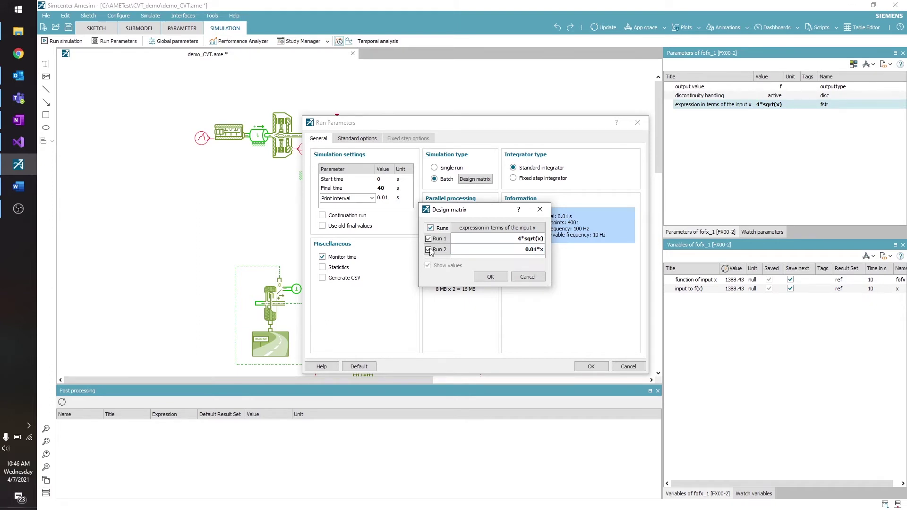
click(429, 238)
click(431, 228)
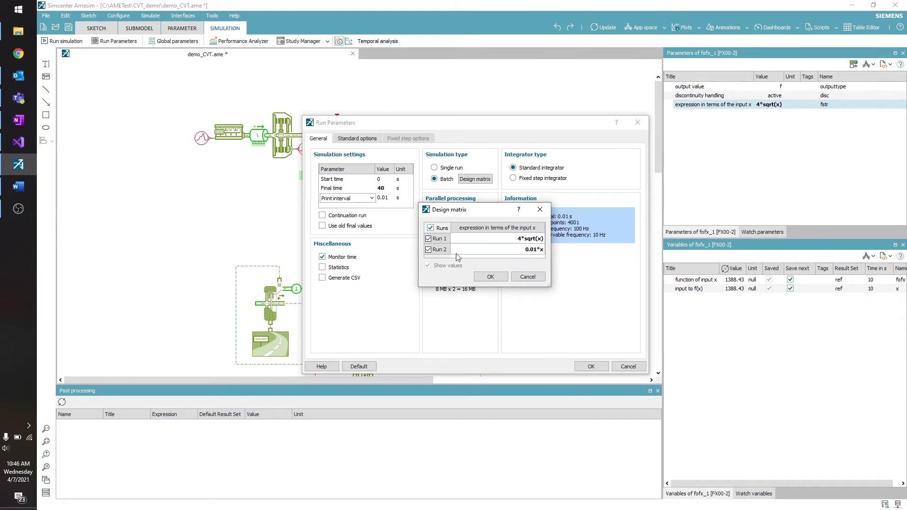
click(484, 280)
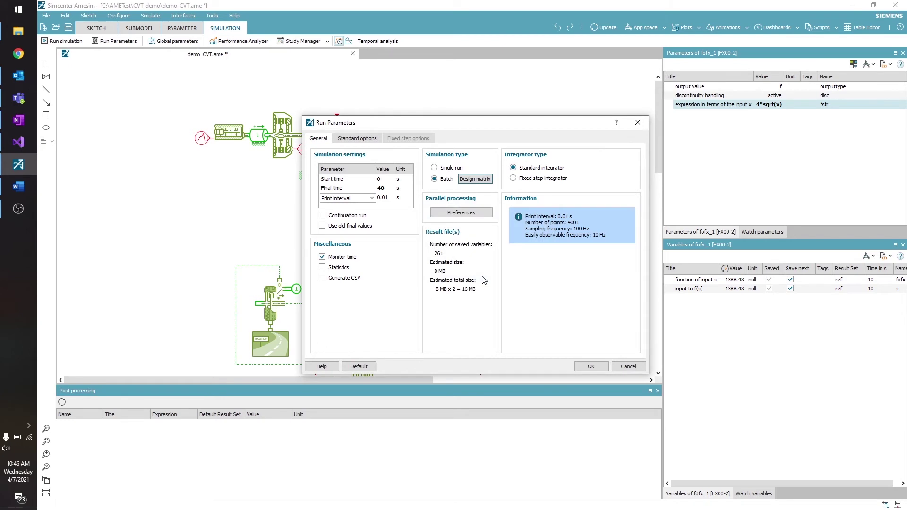
click(591, 367)
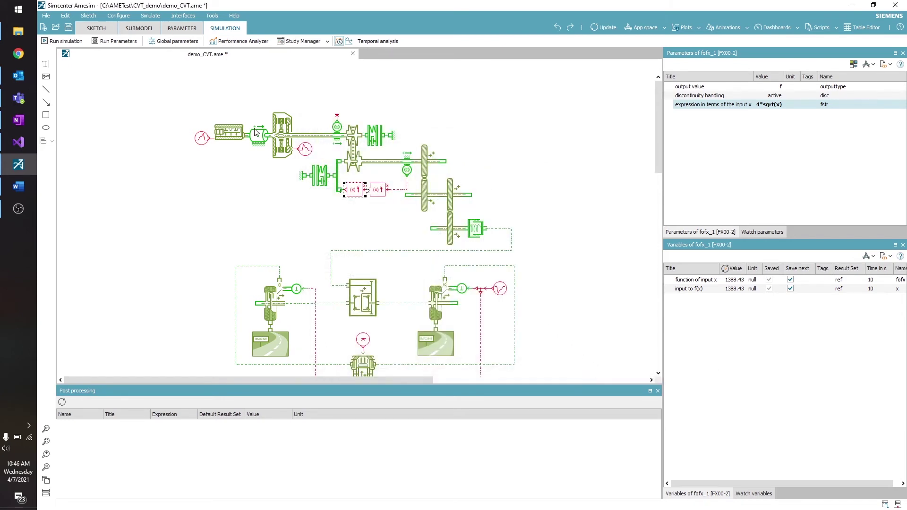
Run both batch simulations to 40 s and close the Run monitor once they finish.
click(50, 43)
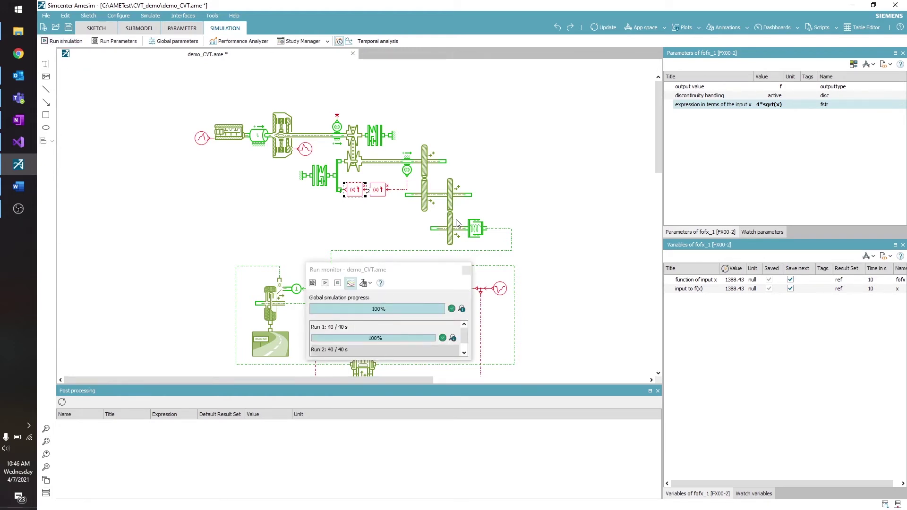
click(467, 270)
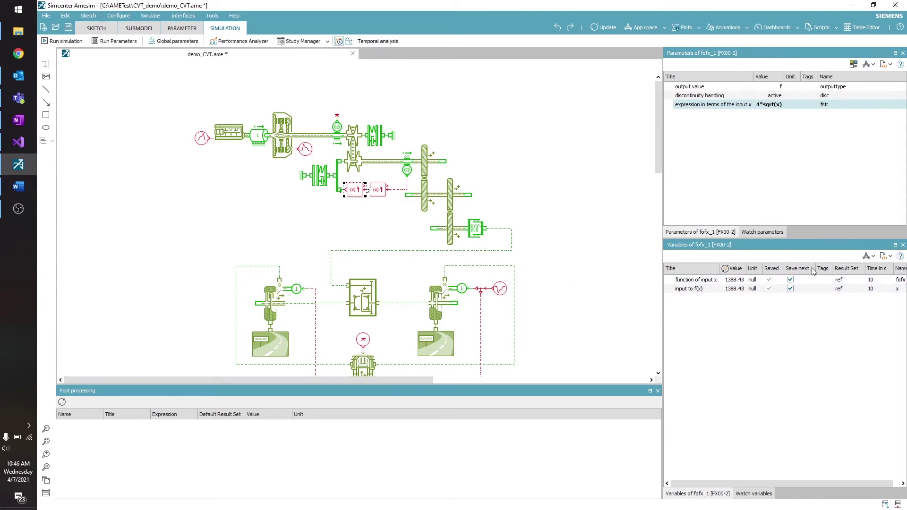
click(860, 279)
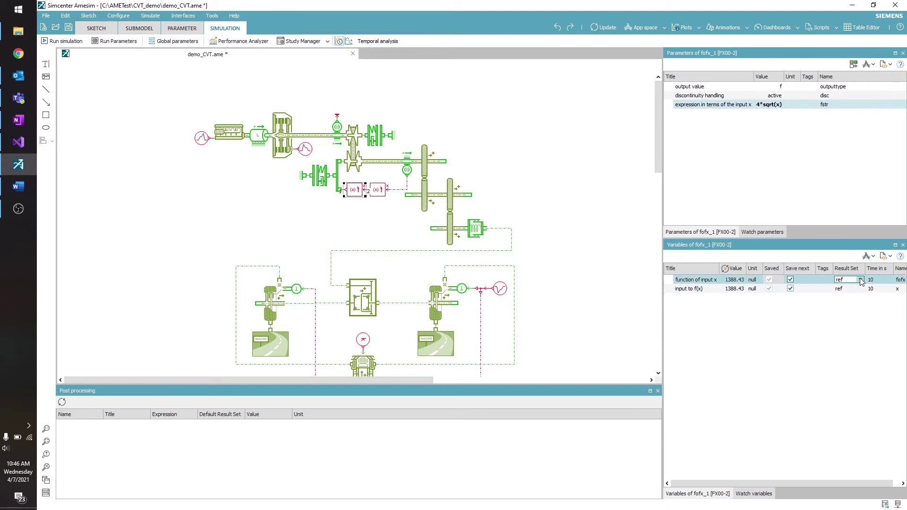
Set fofx_1's Result Set to 1 and confirm shaft_1's variables also show set 1.
click(860, 279)
click(853, 296)
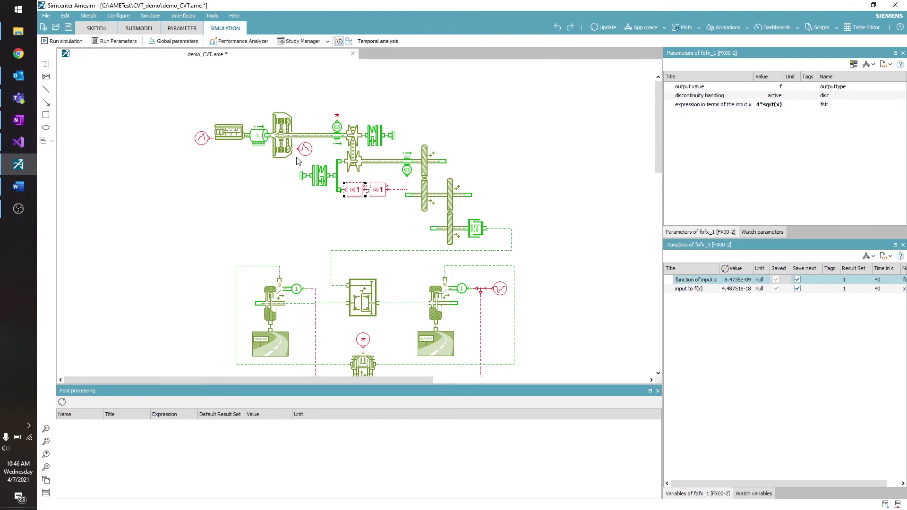
double_click(377, 164)
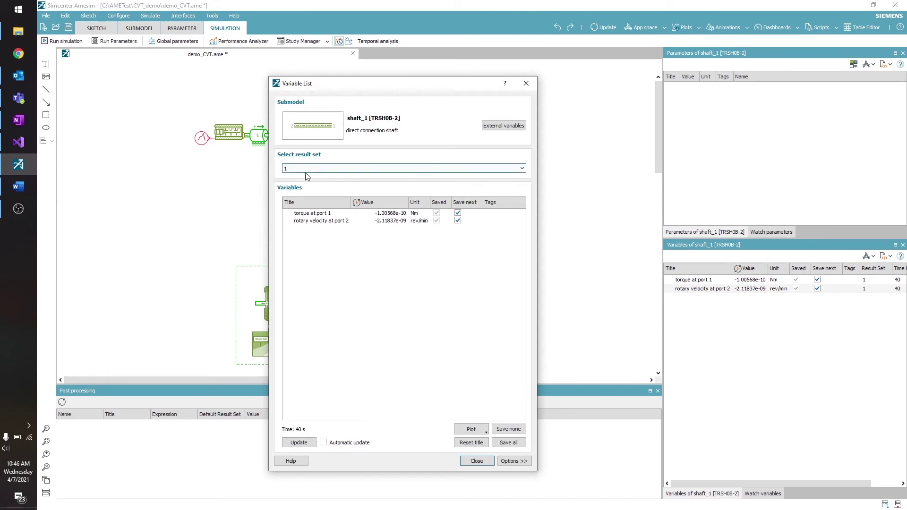
click(511, 170)
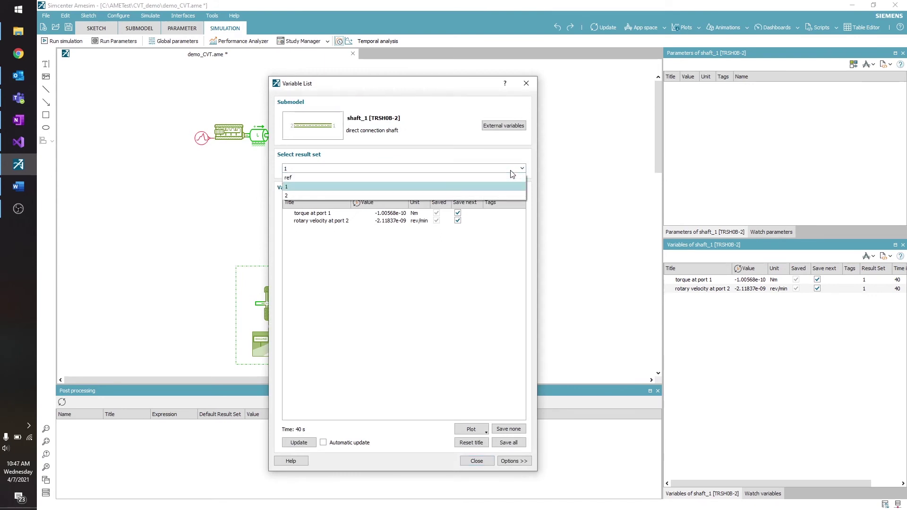
click(511, 171)
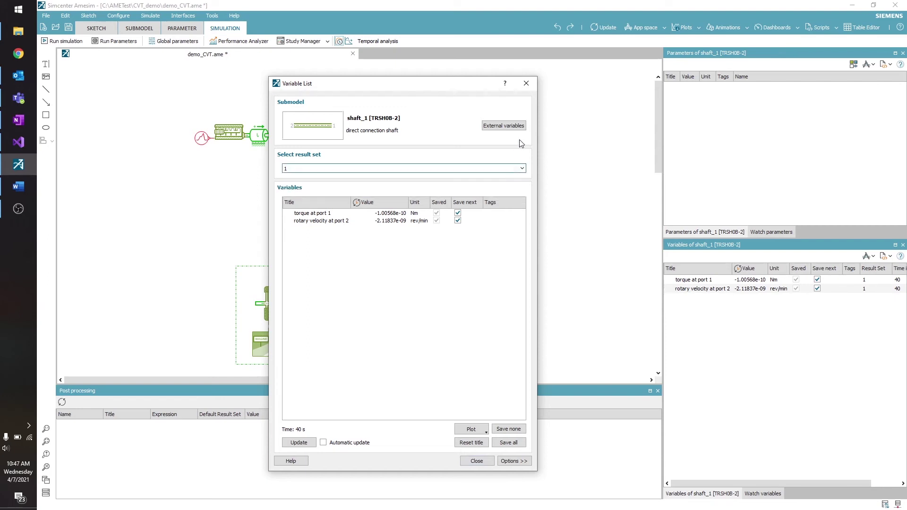
click(529, 85)
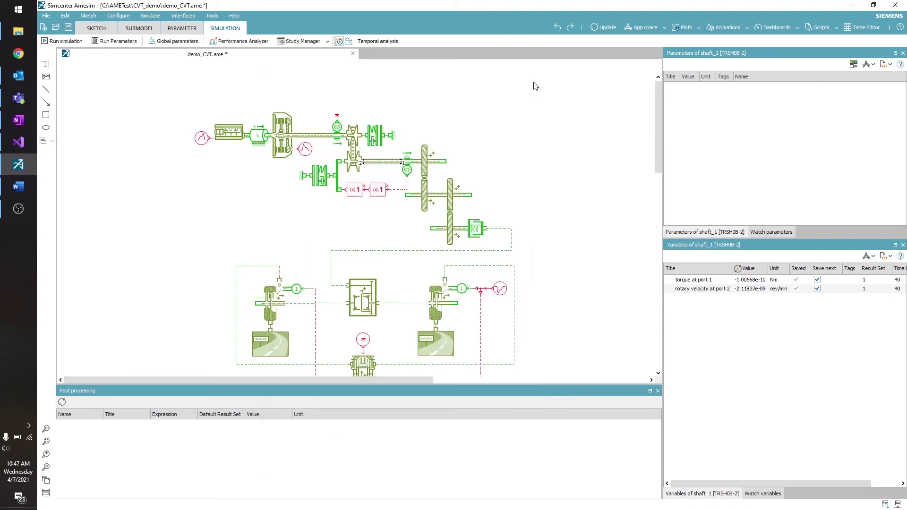
Open the saved Shaft Speed & Car Velocity plot, then move it up-left and widen it.
click(699, 28)
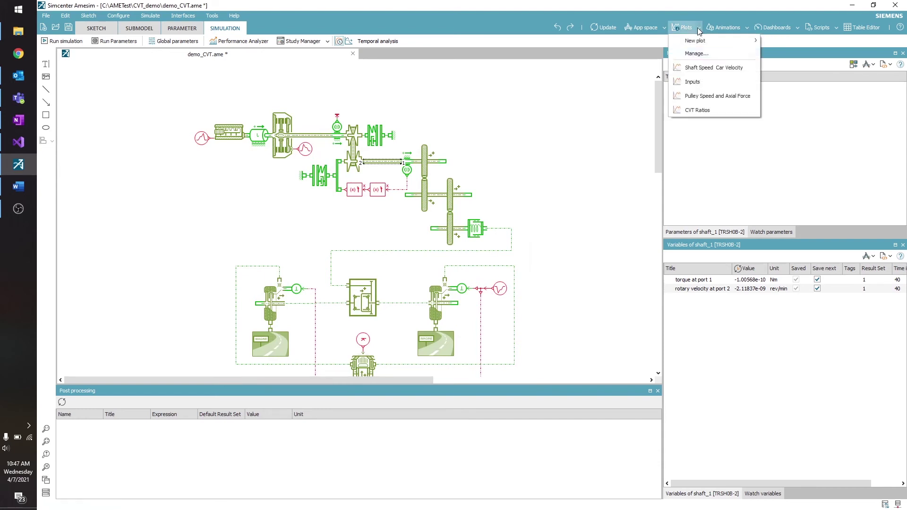
click(712, 70)
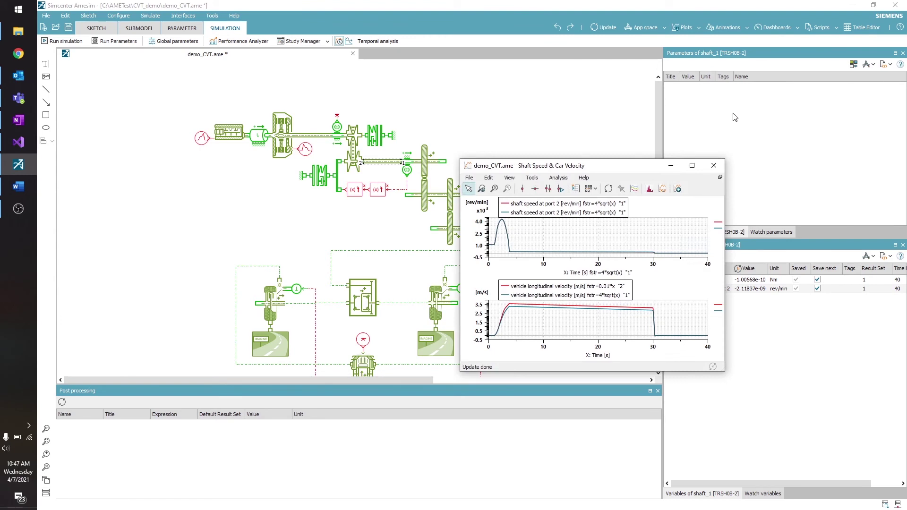
mouse_move(629, 175)
mouse_down()
mouse_move(599, 154)
mouse_move(467, 116)
mouse_up()
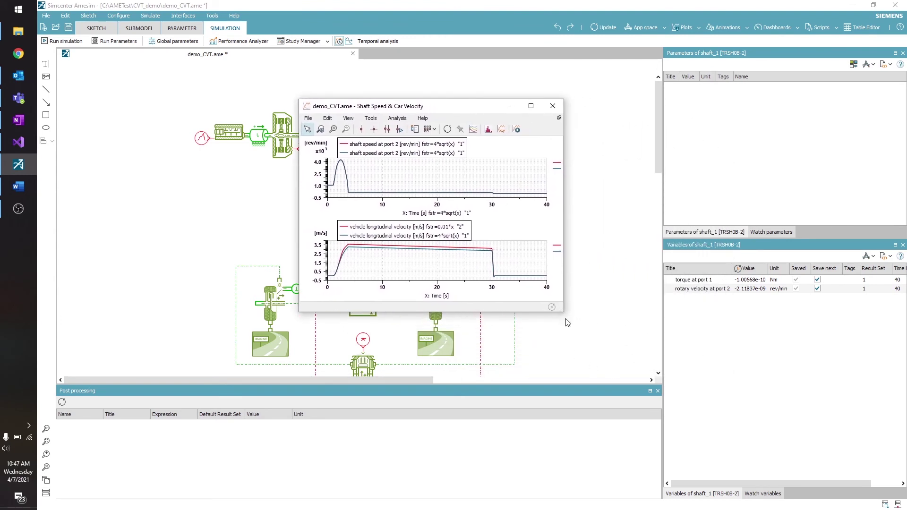
drag(564, 313, 643, 312)
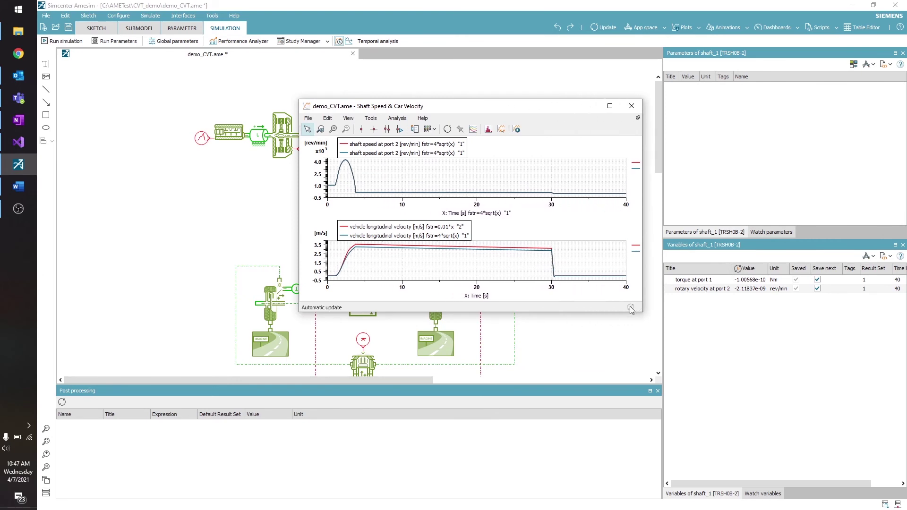